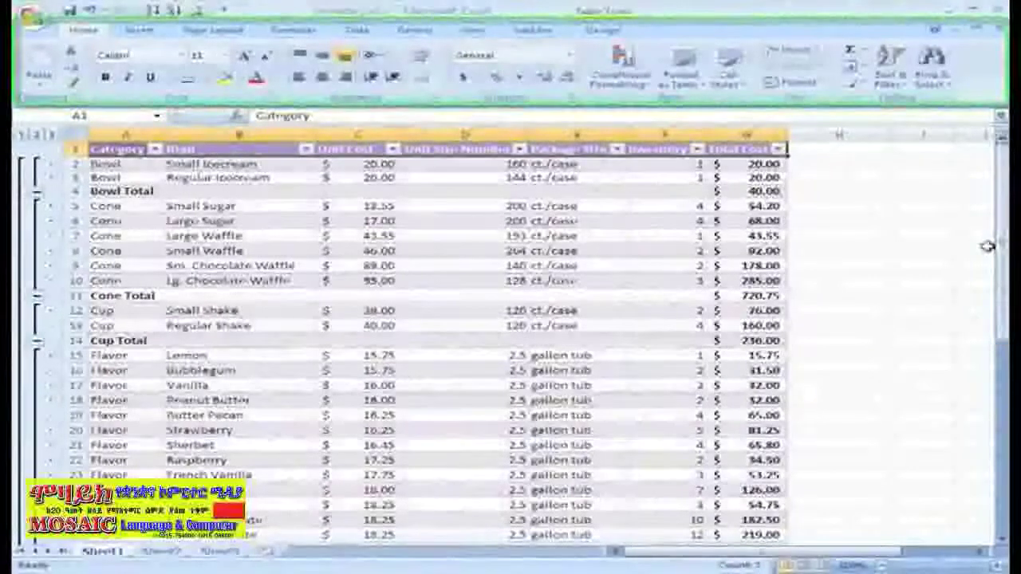
# Turn off the filter arrows on the inventory table's header row.
pyautogui.click(906, 83)
pyautogui.click(911, 153)
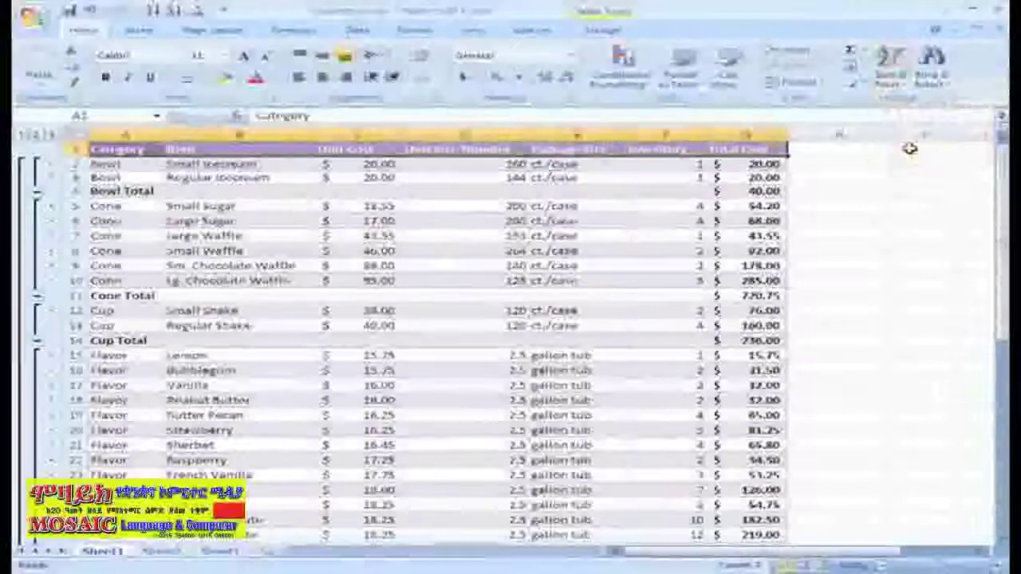
pyautogui.click(875, 148)
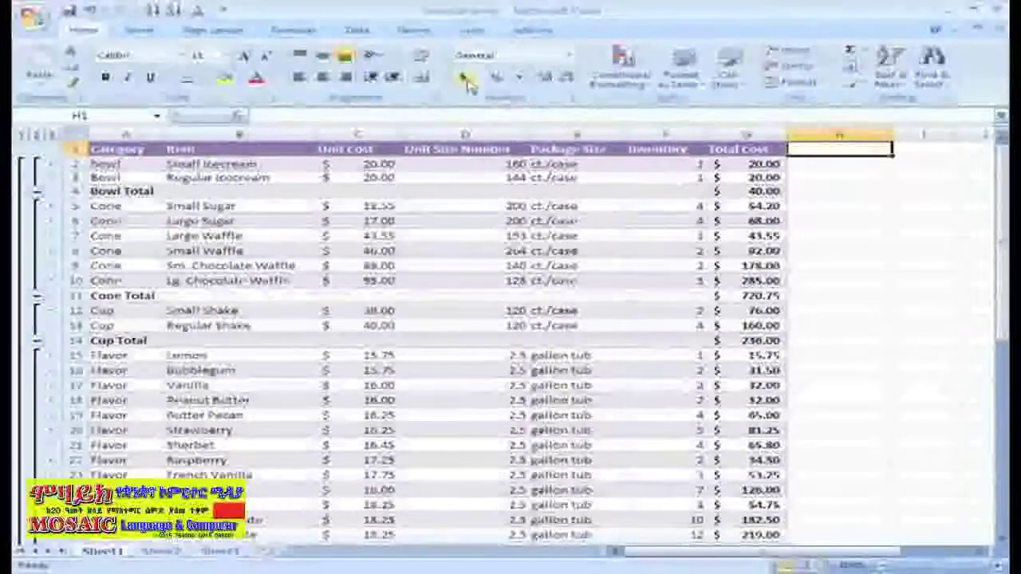
# Insert a blank row above the column headings and enter the title "Scoops Shop Inventory" in cell A1.
pyautogui.rightClick(73, 136)
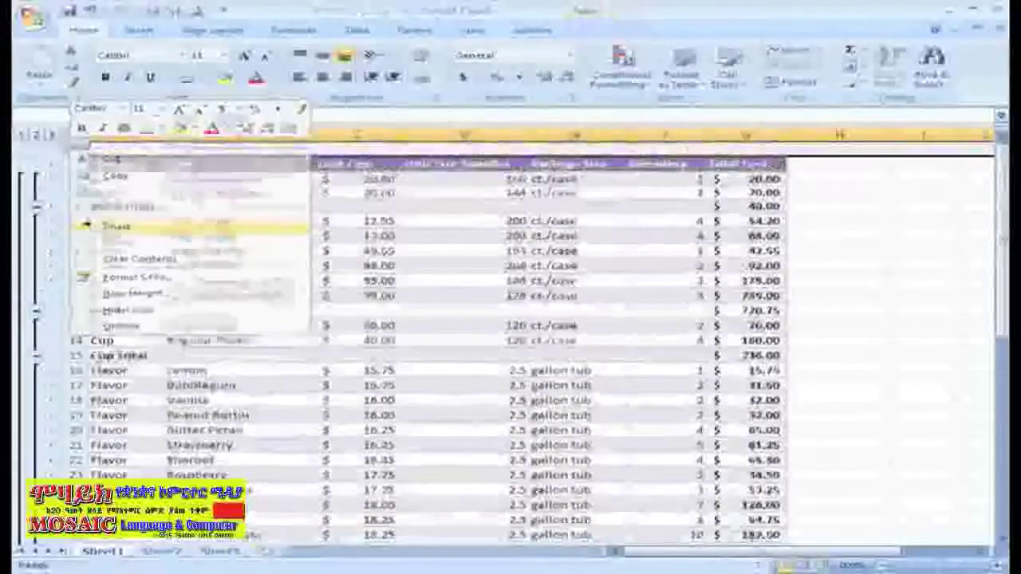
pyautogui.click(111, 227)
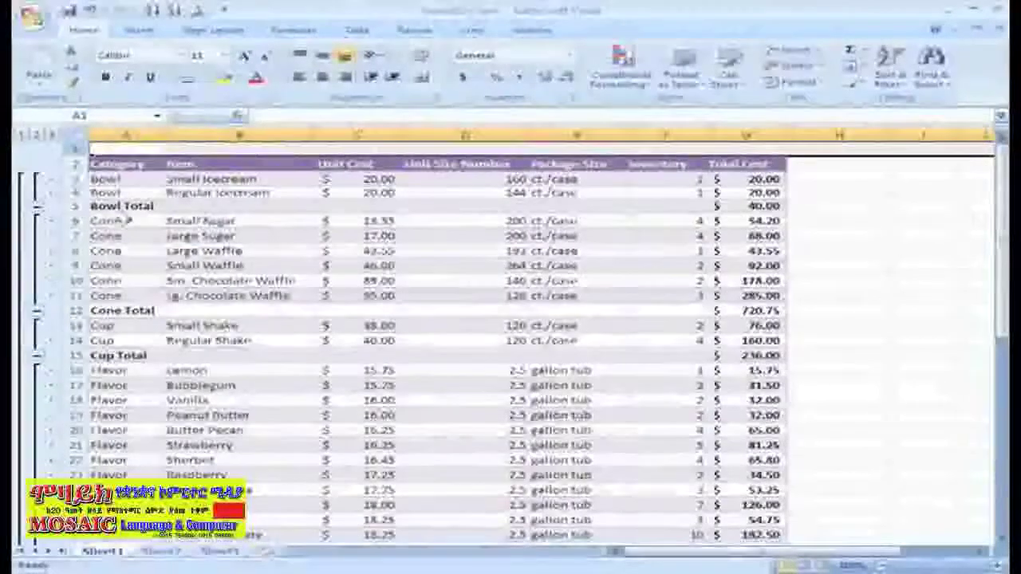
pyautogui.click(120, 148)
pyautogui.write('Scoo')
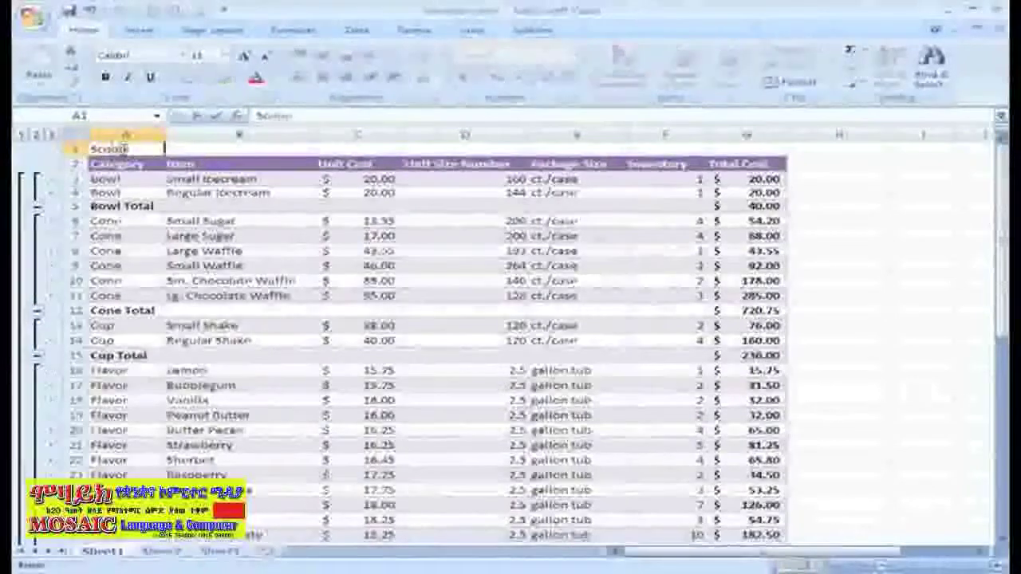
pyautogui.write('ps Shop In')
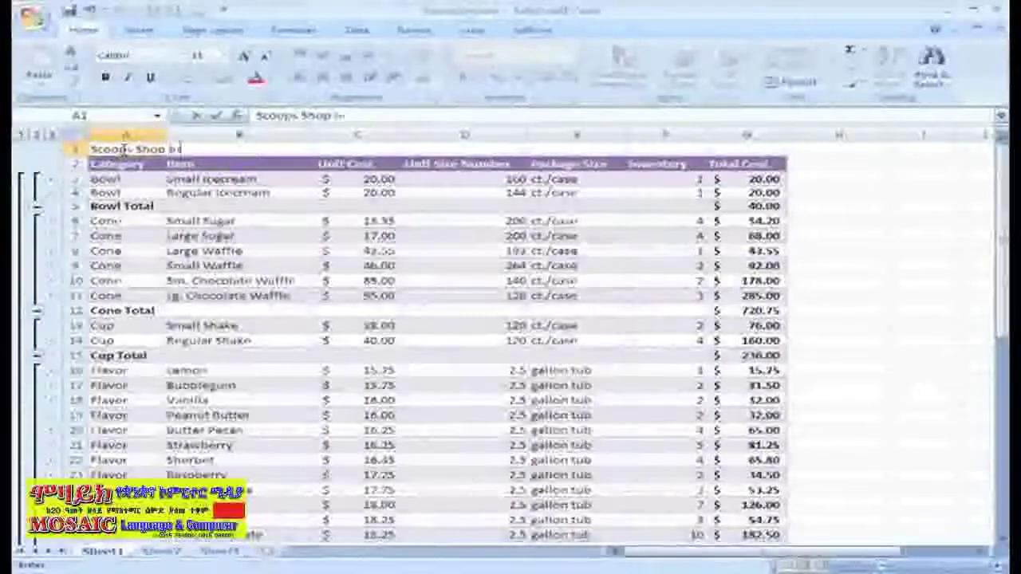
pyautogui.write('ventory')
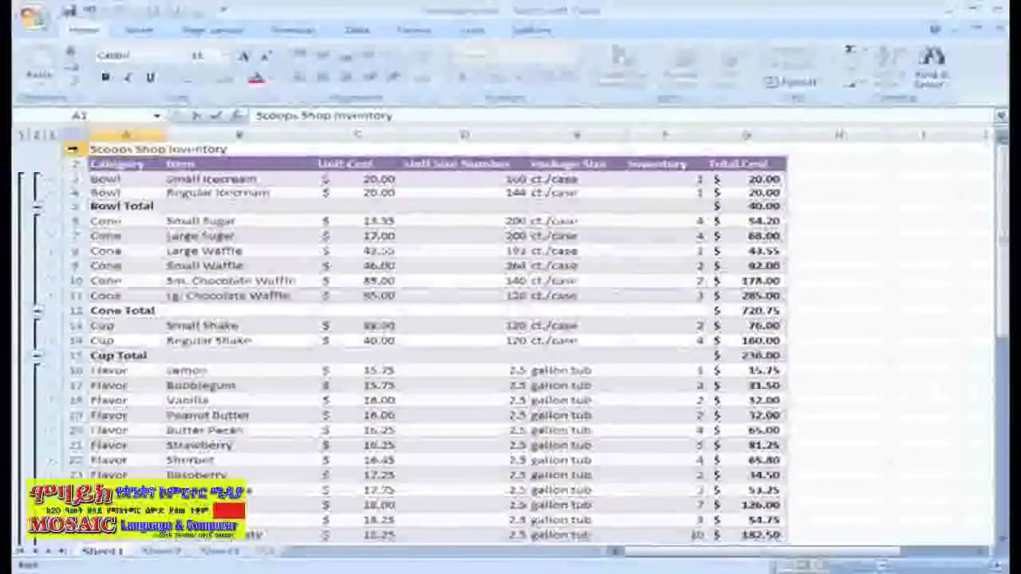
pyautogui.click(922, 248)
# Merge and center the title across A1:G1 and view the other merge options.
pyautogui.moveTo(94, 149); pyautogui.dragTo(752, 151)
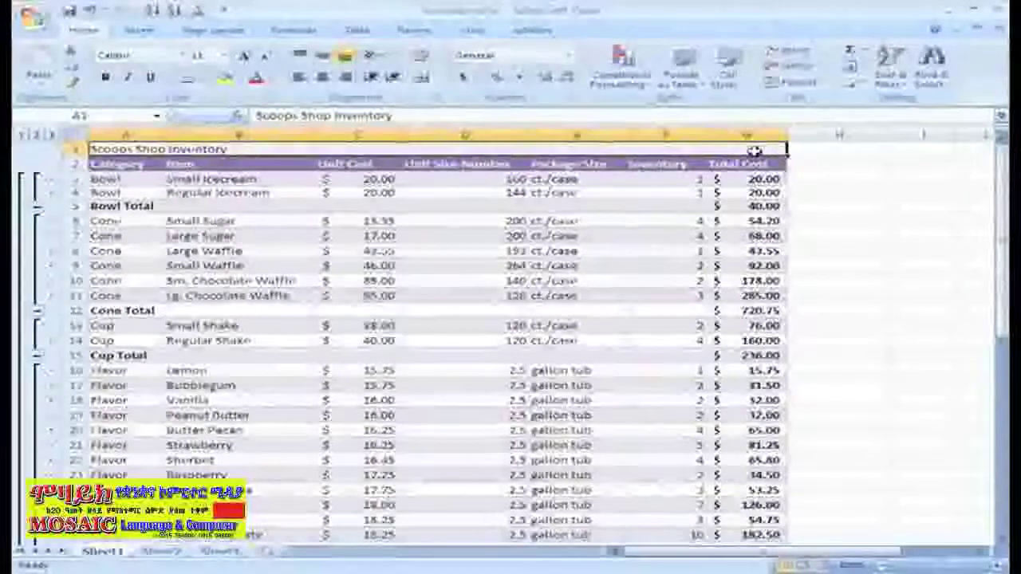
pyautogui.click(427, 82)
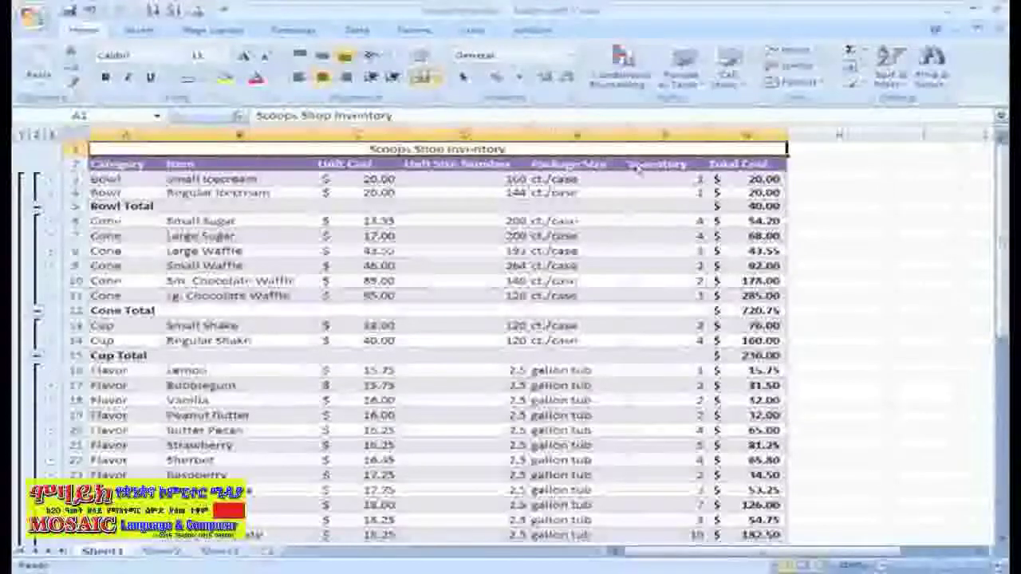
pyautogui.click(433, 79)
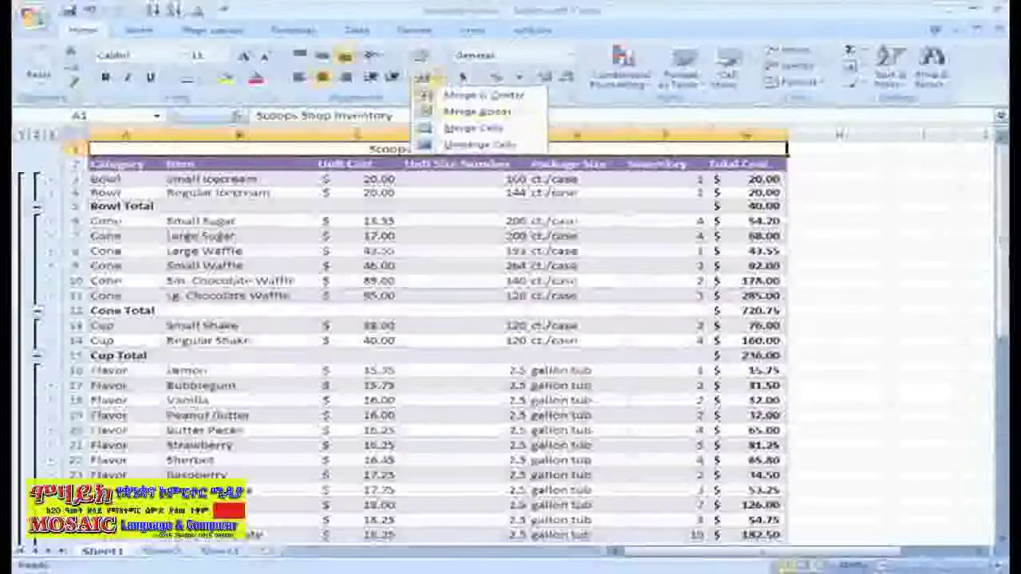
pyautogui.click(861, 192)
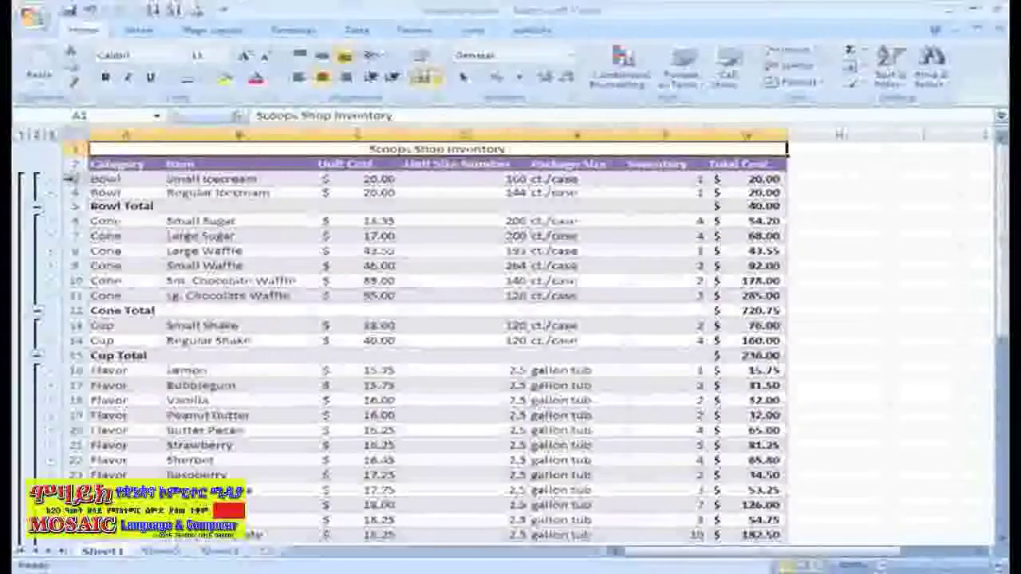
# Center the column headings in row 2 horizontally, also trying left and right alignment.
pyautogui.moveTo(96, 165); pyautogui.dragTo(205, 157)
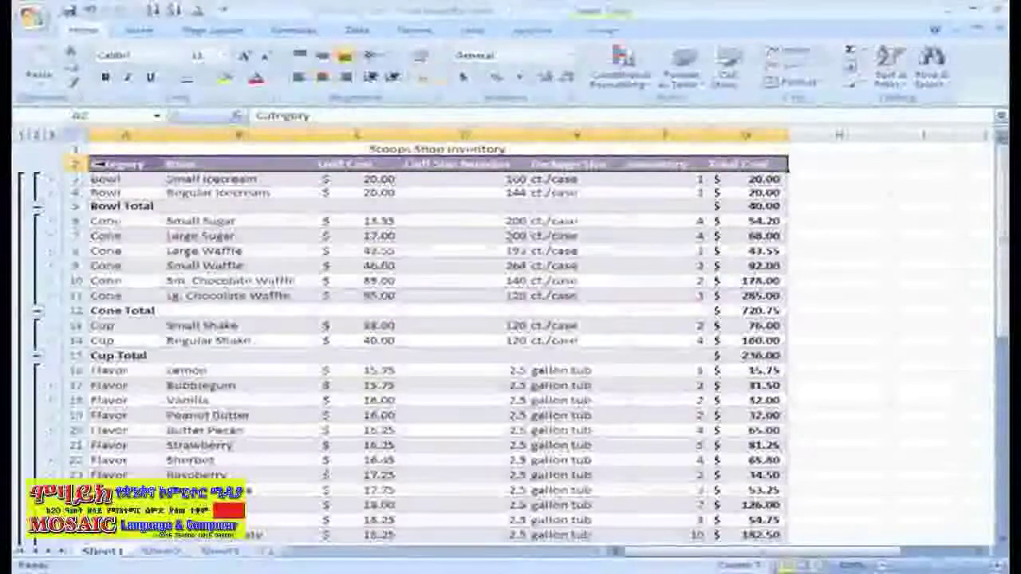
pyautogui.click(323, 79)
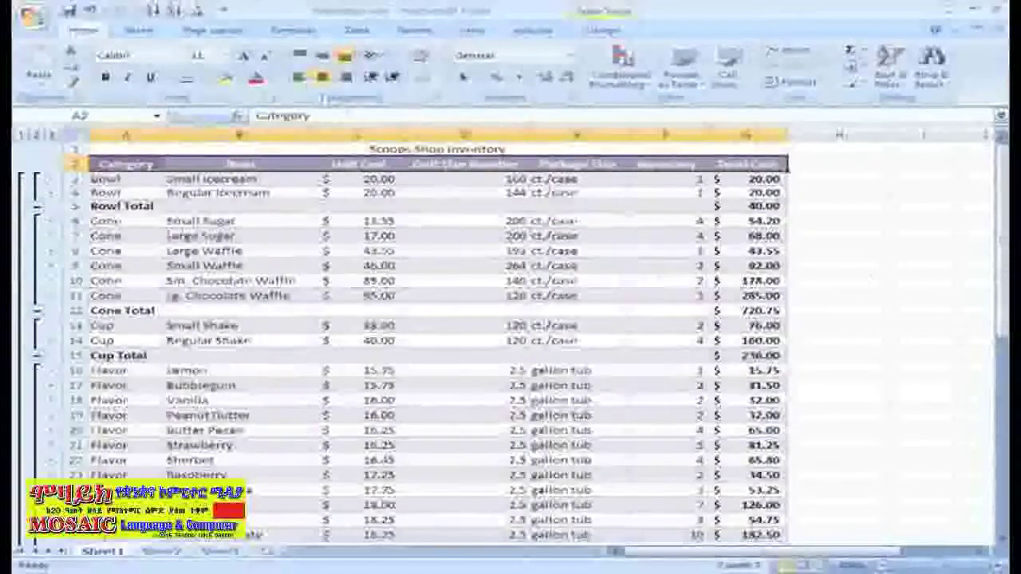
pyautogui.click(299, 77)
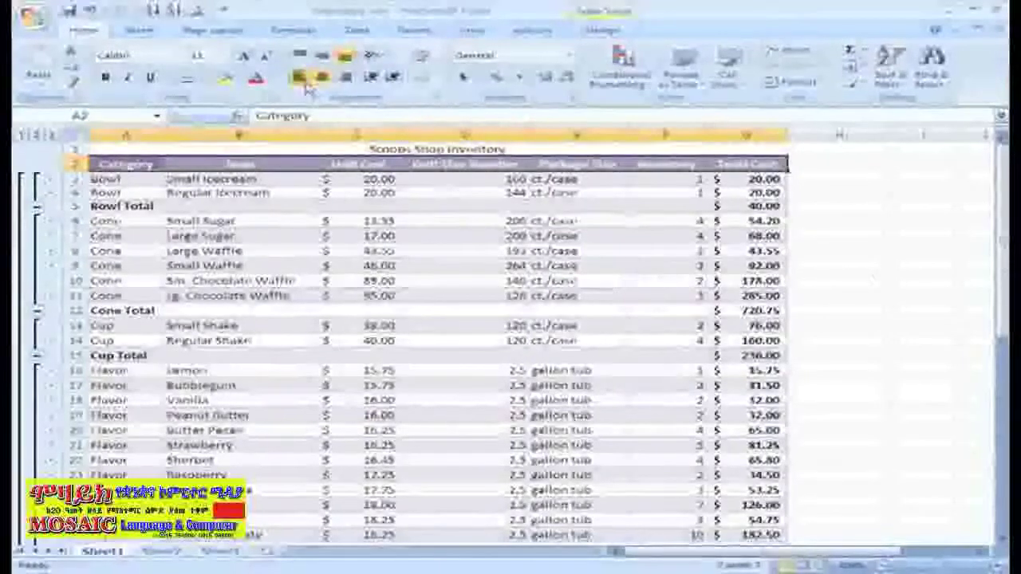
pyautogui.click(345, 77)
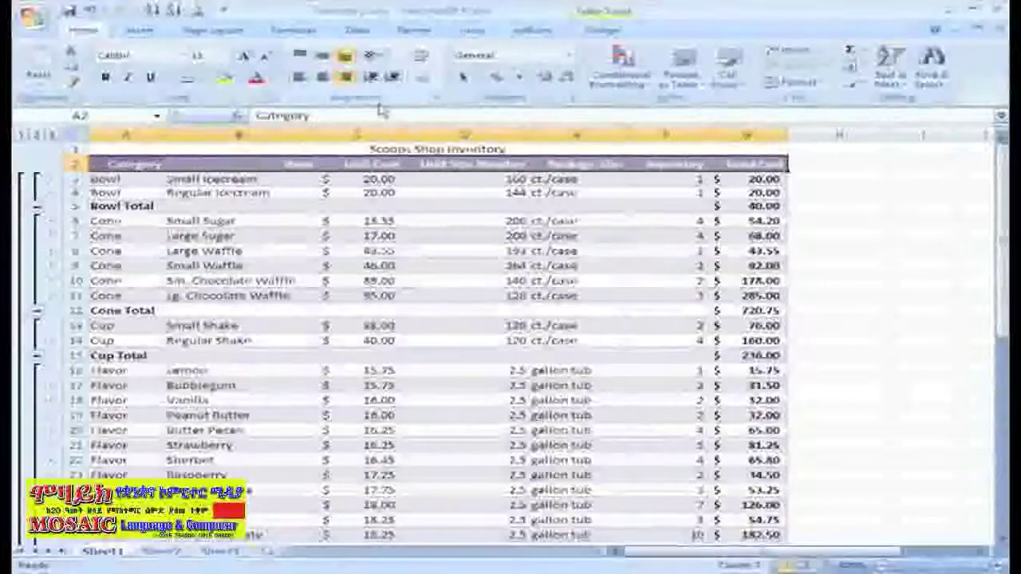
pyautogui.click(322, 77)
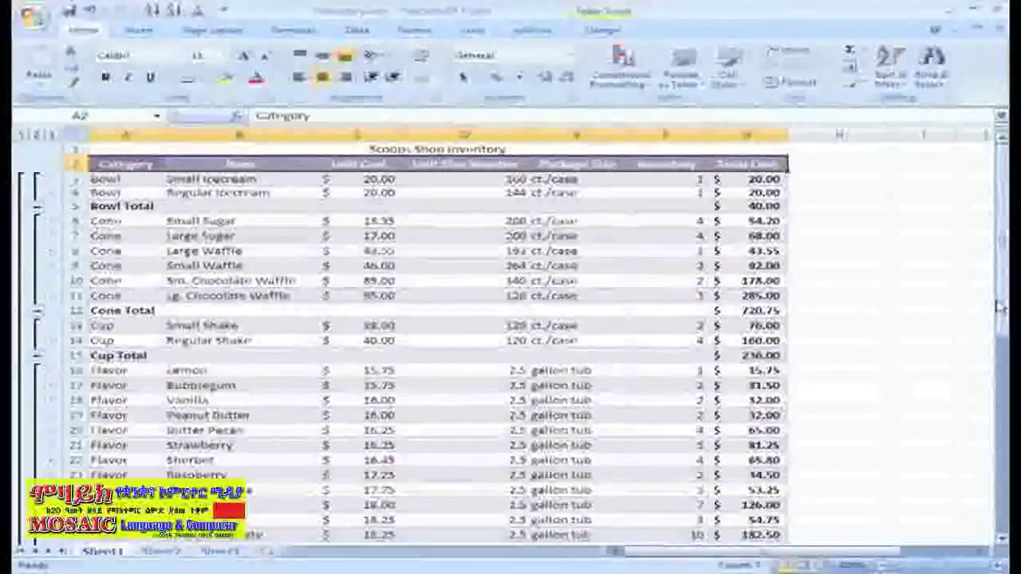
pyautogui.click(863, 166)
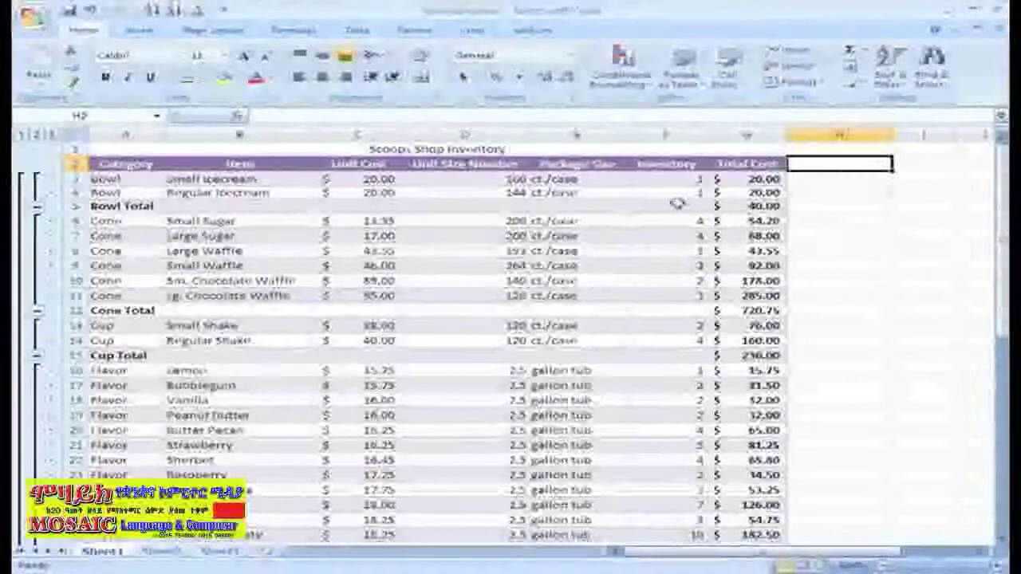
# Right-align the Package Size heading and increase title row 1 to nearly three times its height.
pyautogui.click(606, 163)
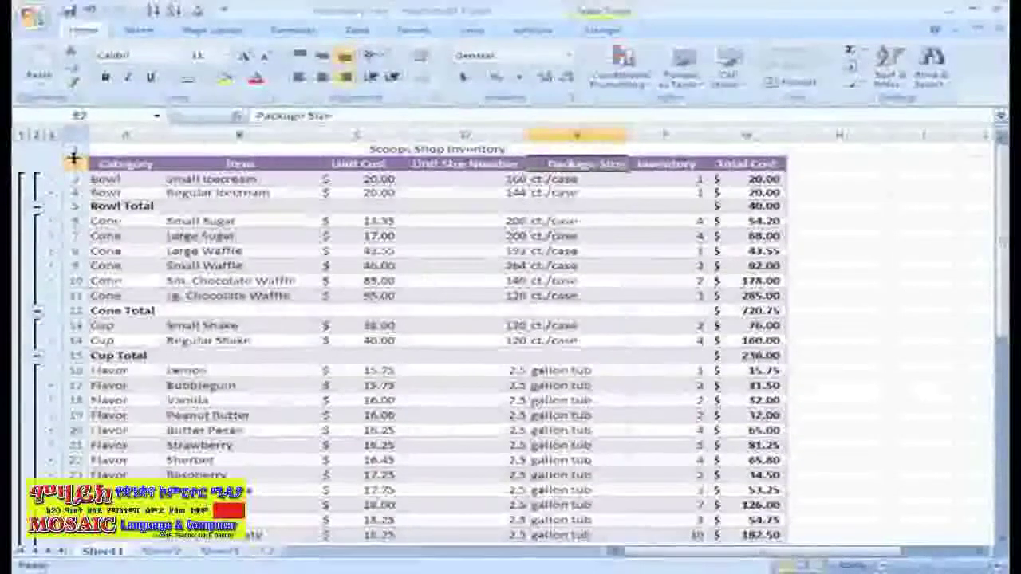
pyautogui.moveTo(73, 158); pyautogui.dragTo(71, 184)
pyautogui.click(927, 245)
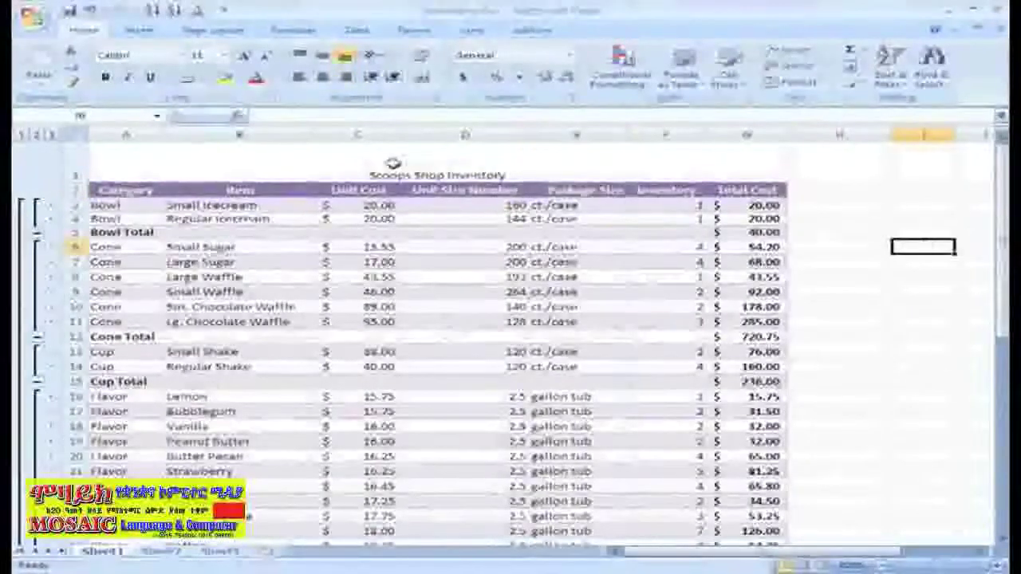
# Format the merged title in row 1 as bold with font size 16.
pyautogui.click(391, 163)
pyautogui.click(223, 55)
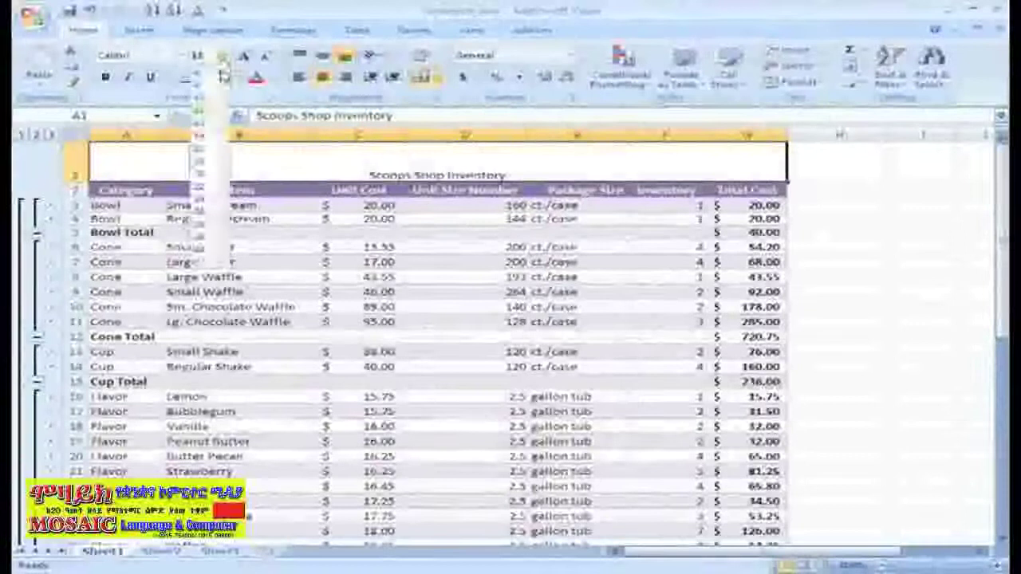
pyautogui.click(201, 152)
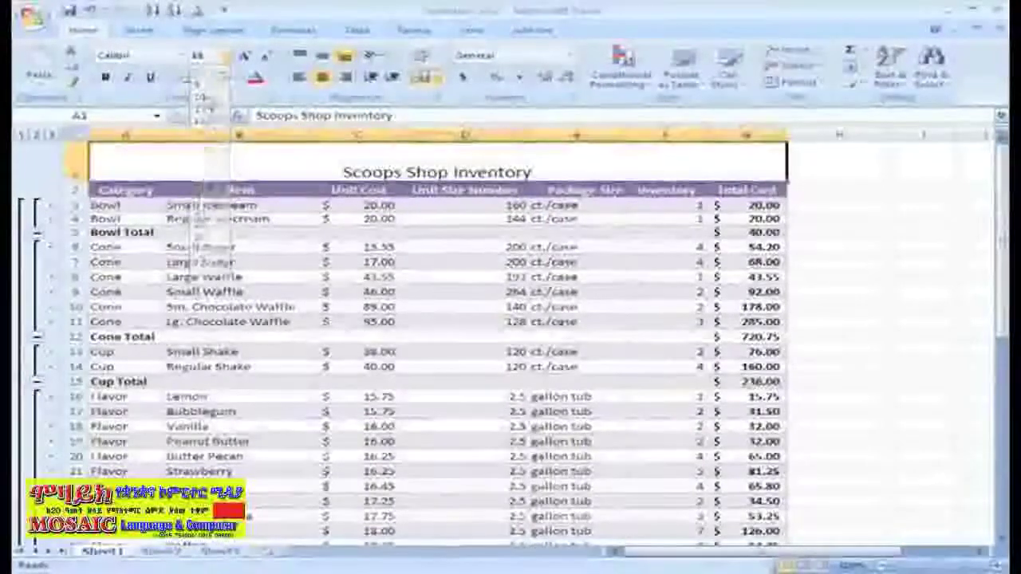
pyautogui.click(105, 77)
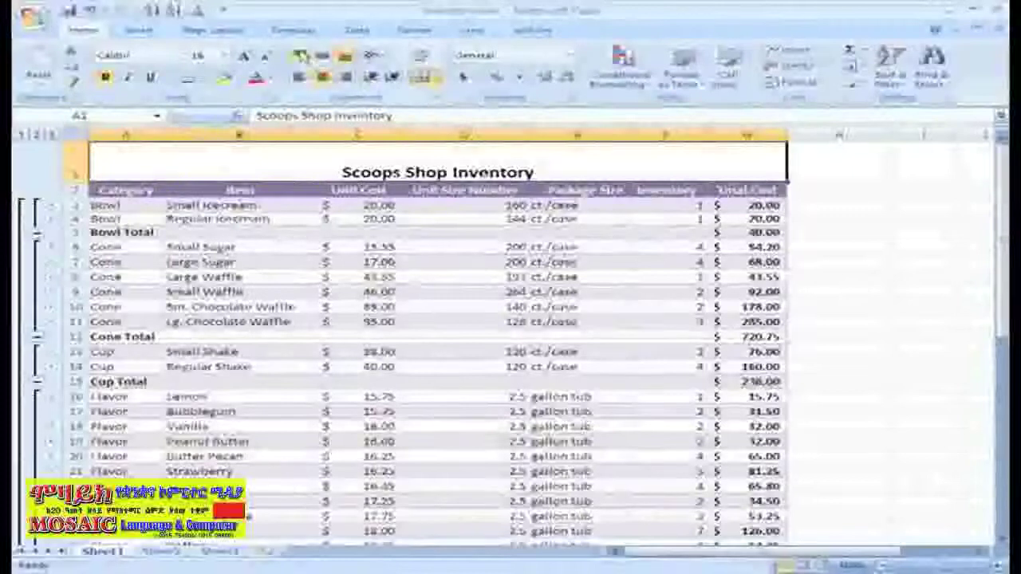
# Try top and bottom vertical alignment on the title, and set it to middle alignment.
pyautogui.click(299, 56)
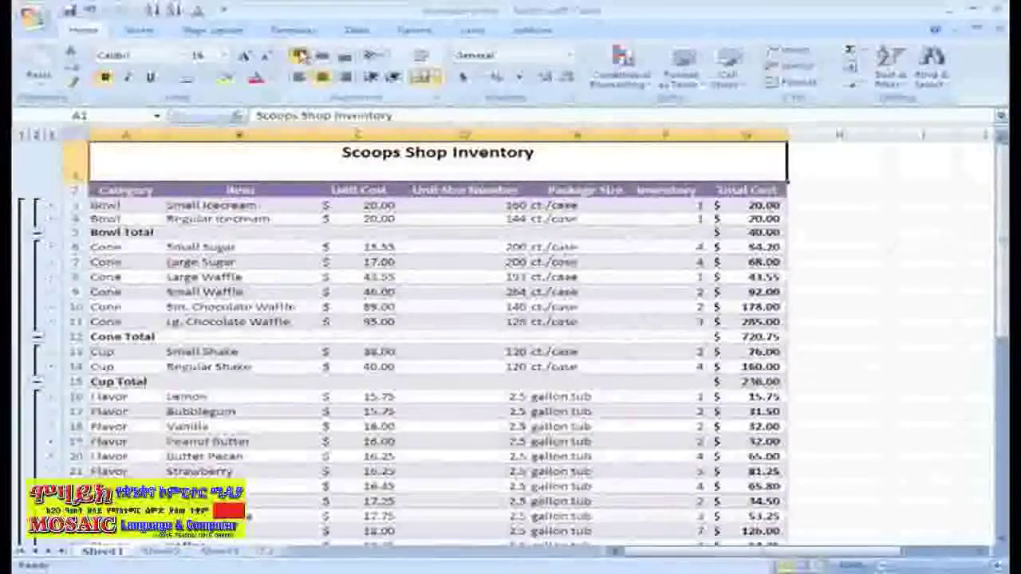
pyautogui.click(345, 58)
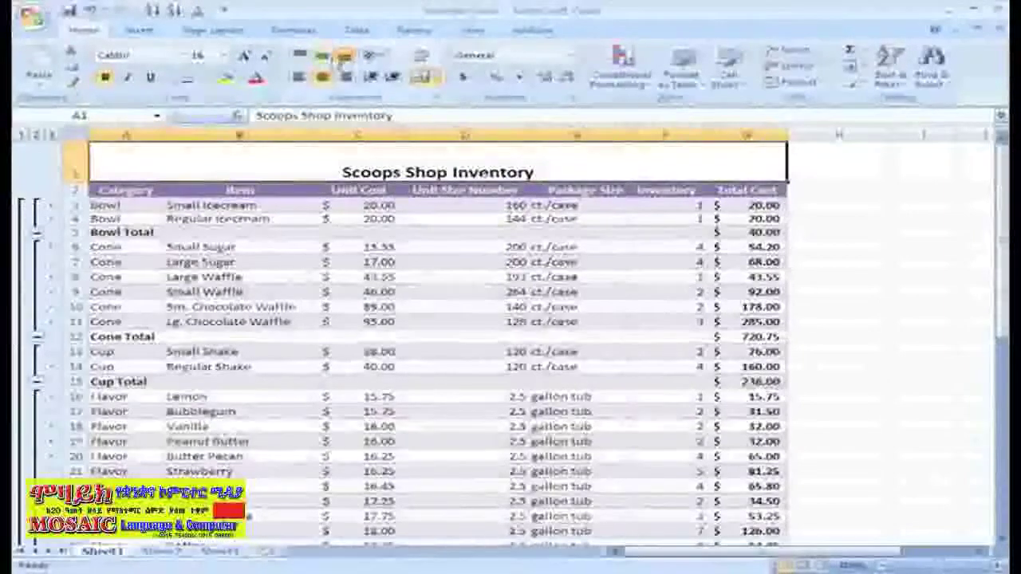
pyautogui.click(323, 60)
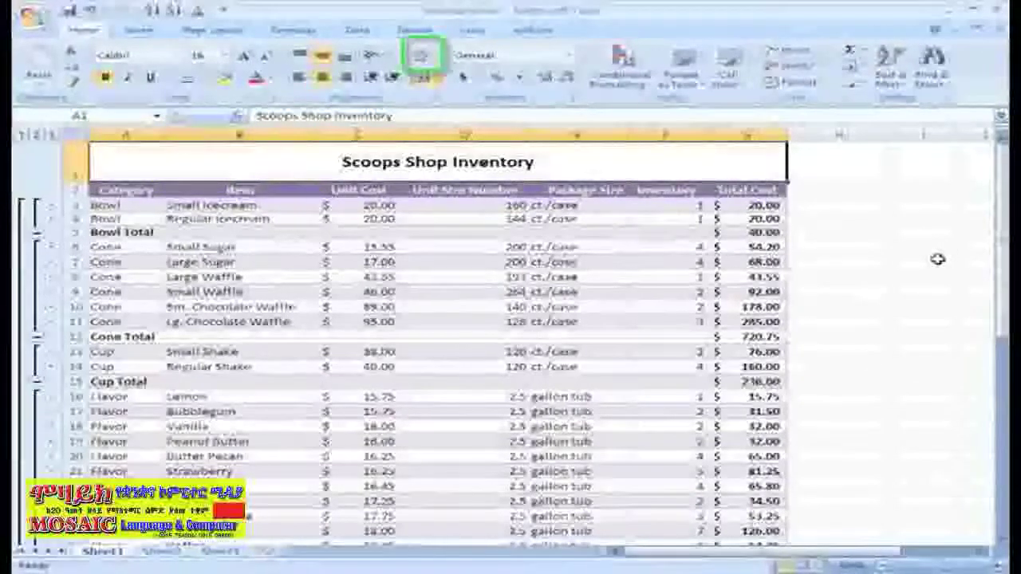
# Add a "Notes" column heading in cell H2, beside Total Cost.
pyautogui.click(817, 190)
pyautogui.write('Notes')
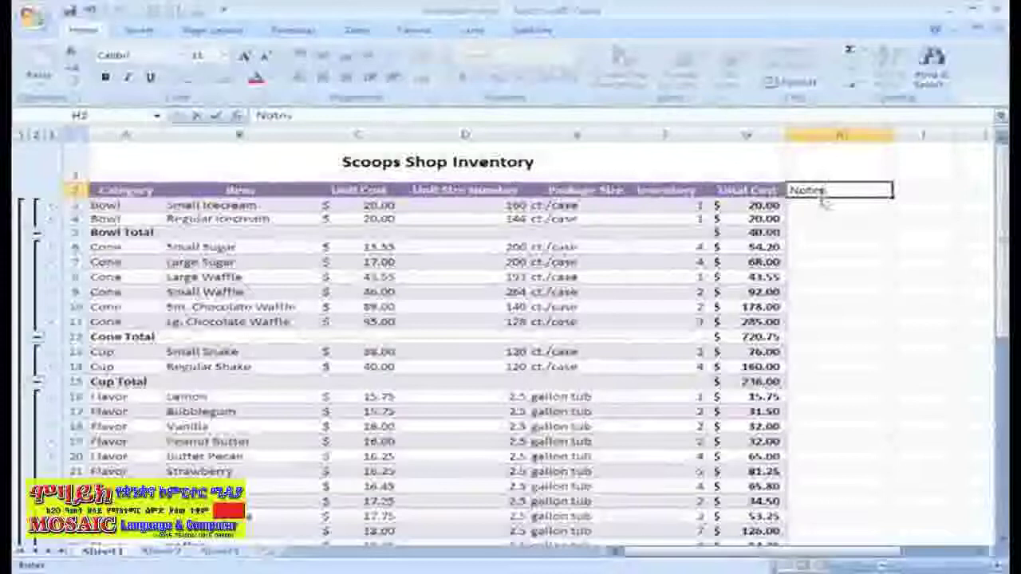
pyautogui.press('Return')
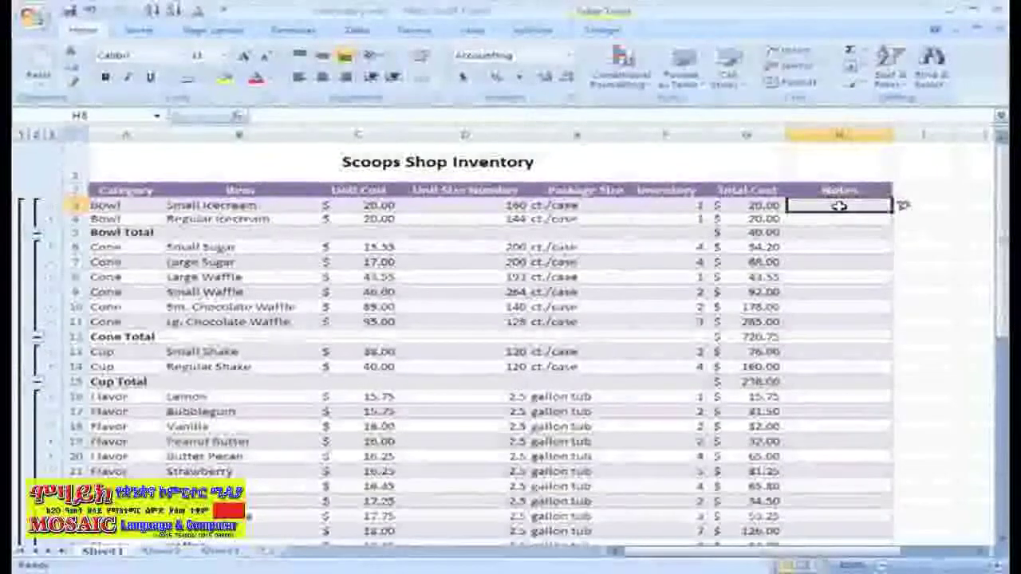
# Enter the note "Reminder: this is a best seller, order more" in cell H3 for the Small Icecream bowl.
pyautogui.write('Reminder')
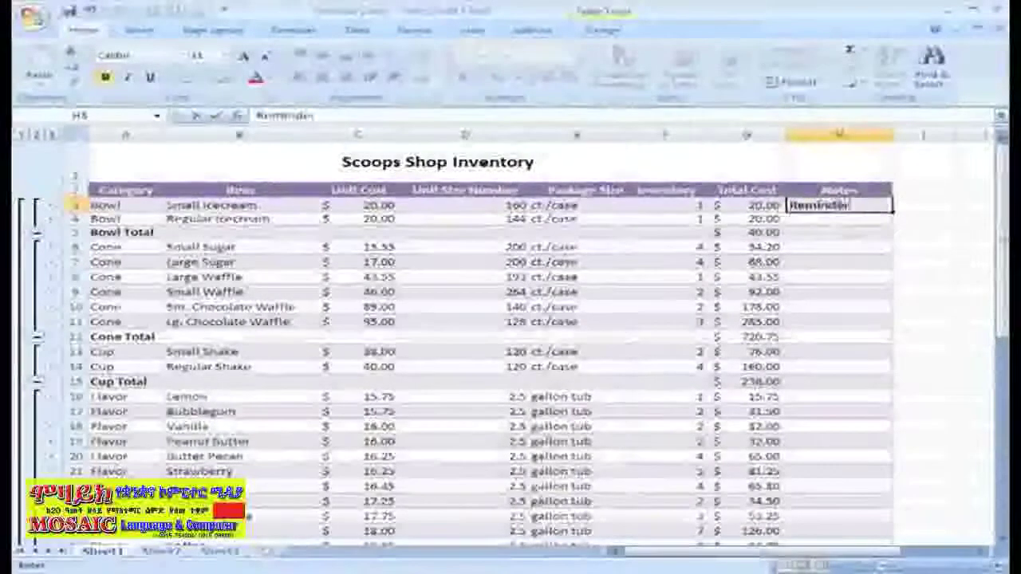
pyautogui.write(': this')
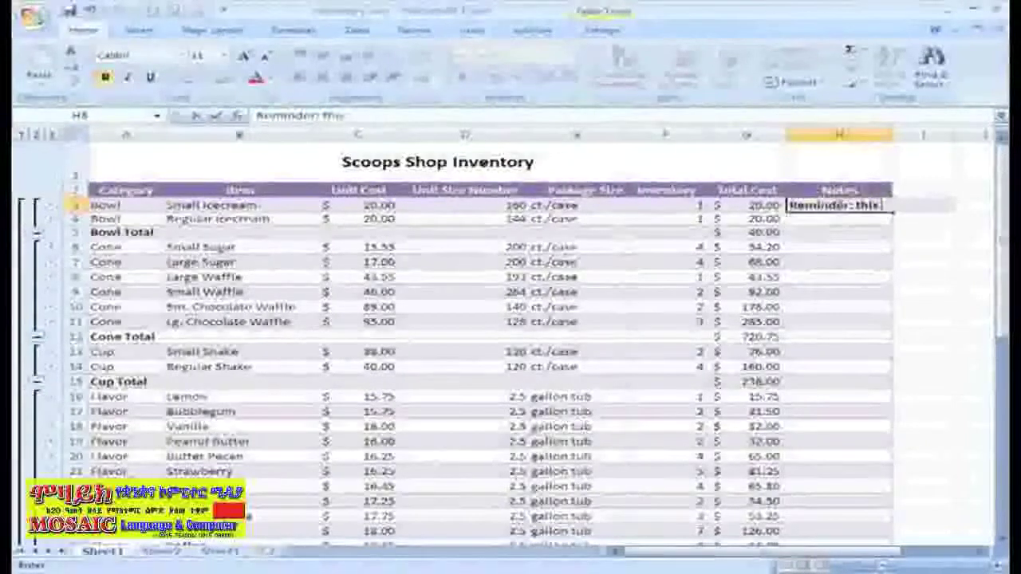
pyautogui.write(' is a best s')
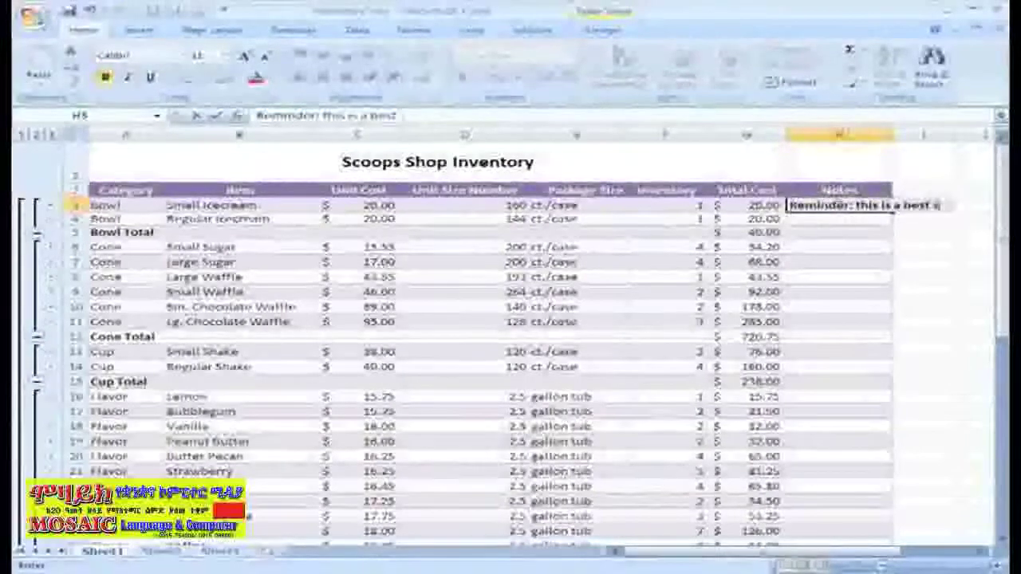
pyautogui.write('eller!, o')
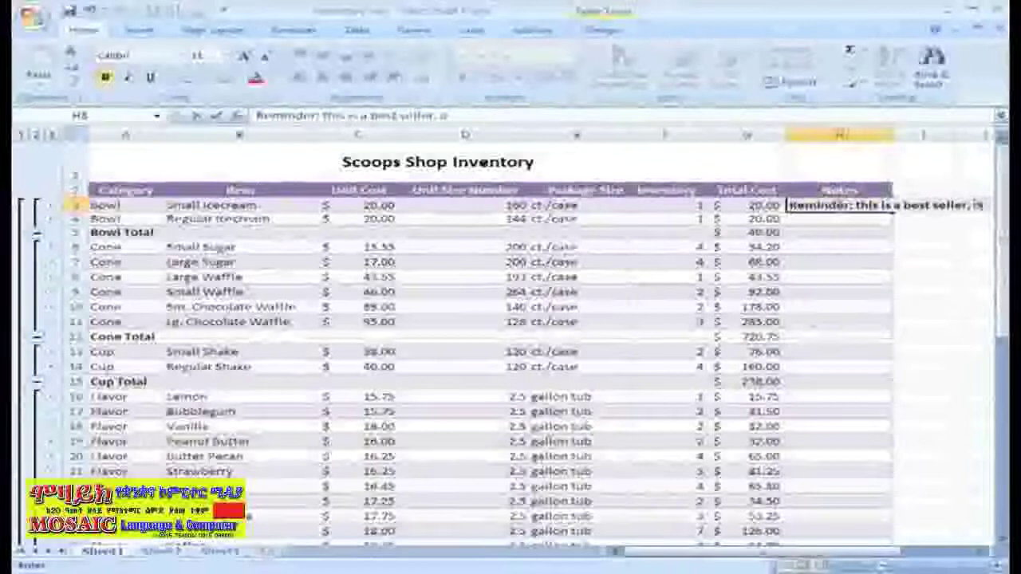
pyautogui.write('rder in')
pyautogui.click(909, 276)
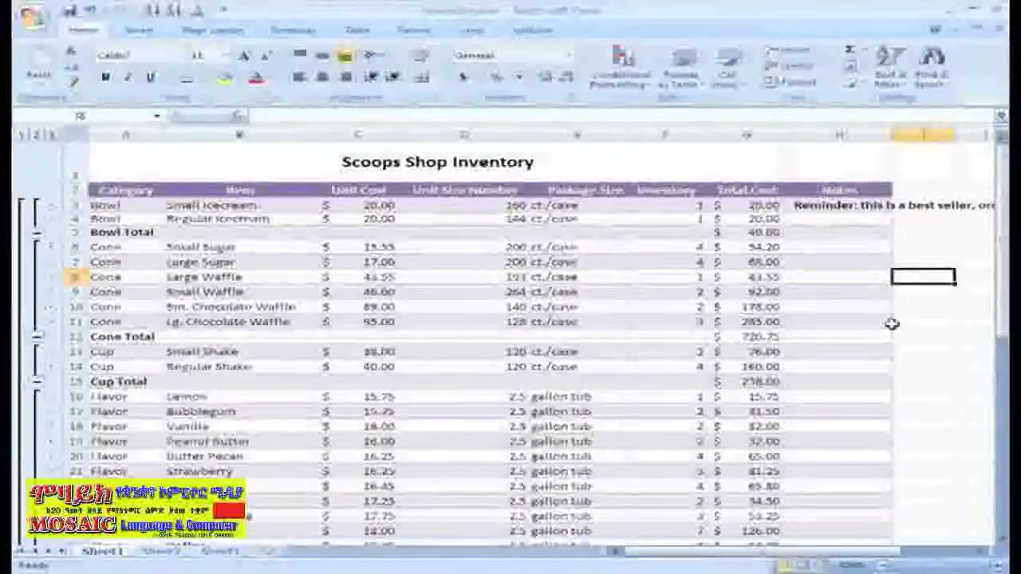
# Wrap the reminder text in cell H3 within the Notes column.
pyautogui.click(855, 205)
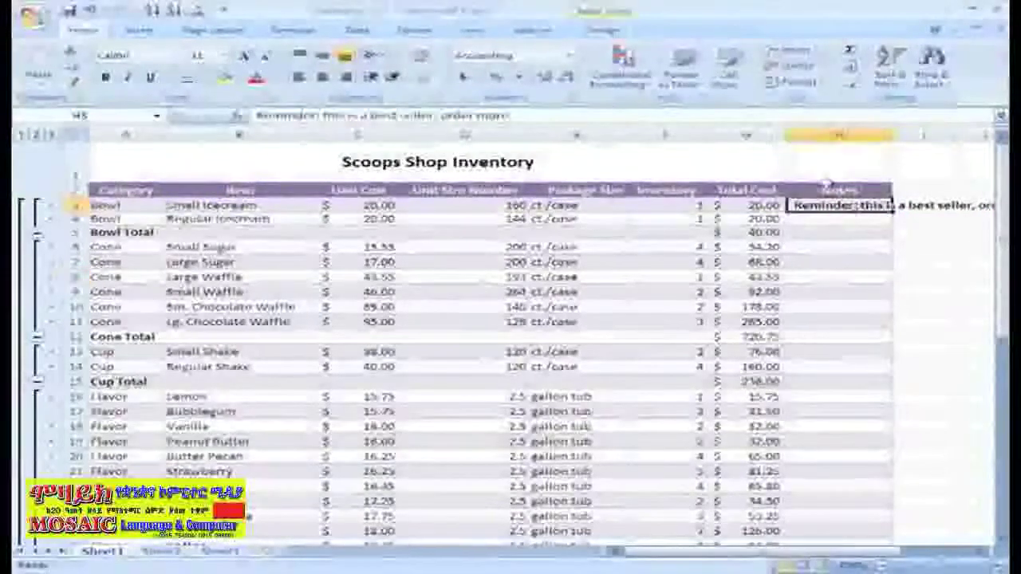
pyautogui.click(423, 57)
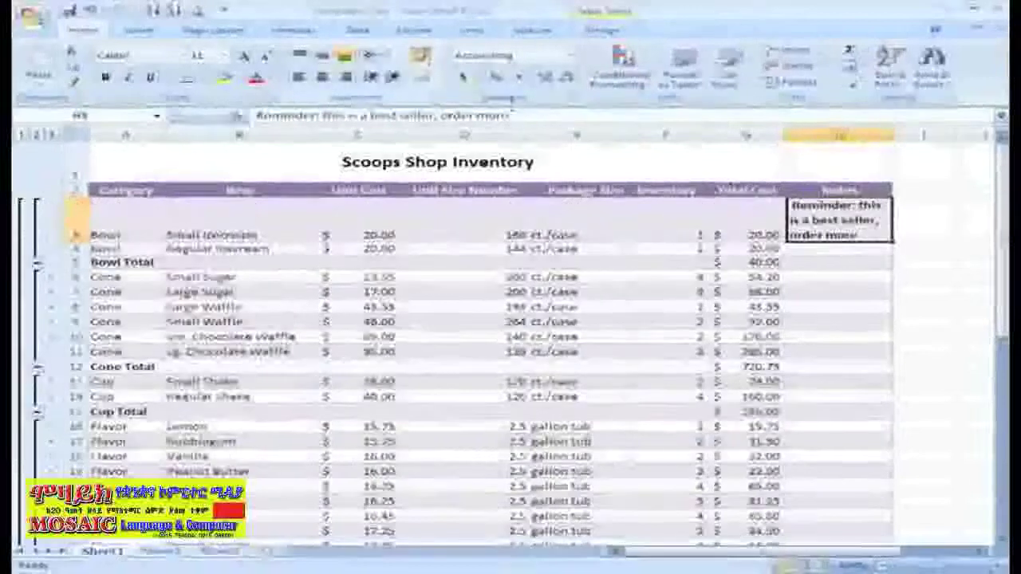
pyautogui.click(987, 336)
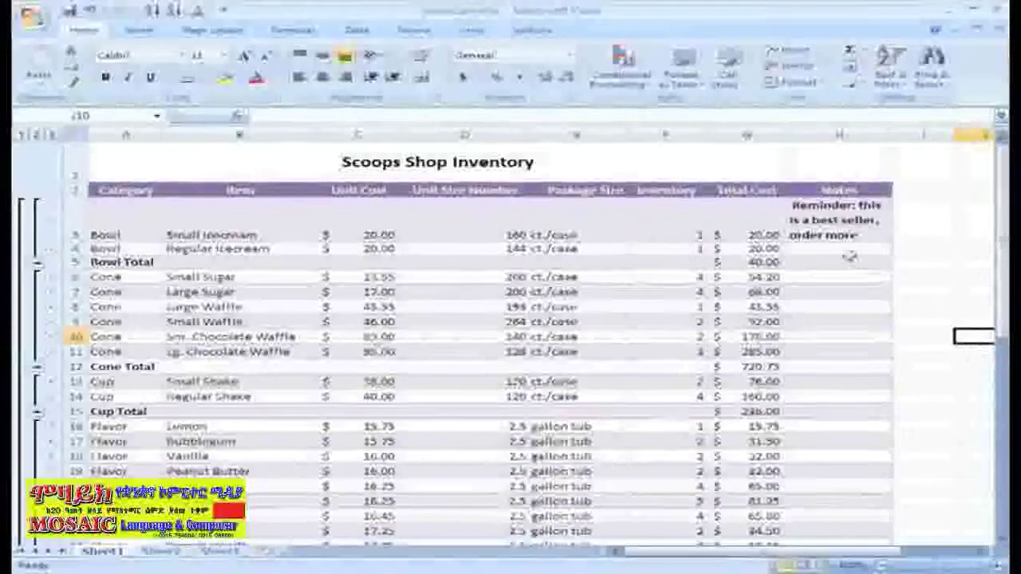
# Turn on text wrapping for cells H4:H9 and enter the note "Do not order until further notice" in cell H6 for Small Sugar.
pyautogui.moveTo(838, 246); pyautogui.dragTo(839, 322)
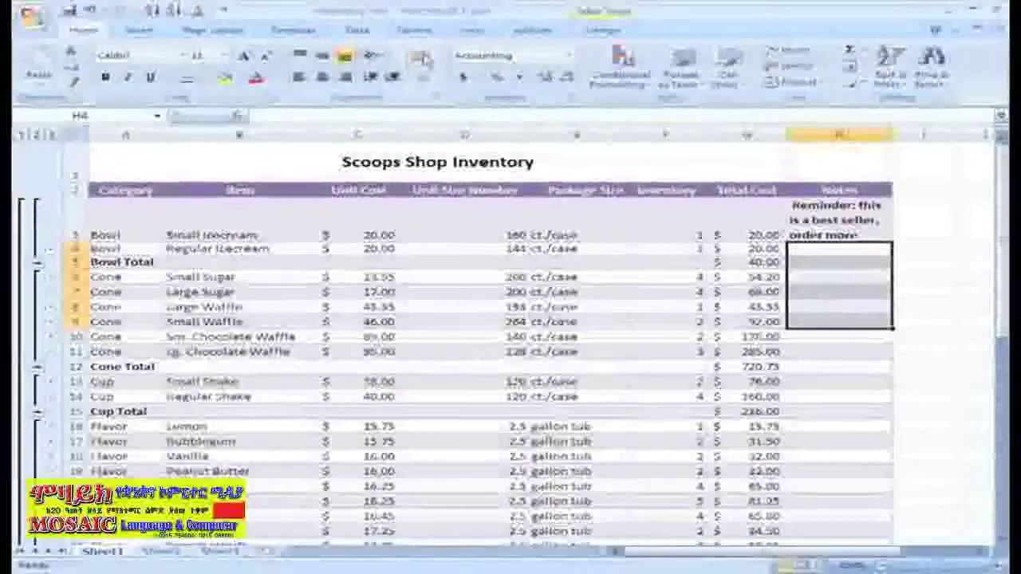
pyautogui.click(838, 275)
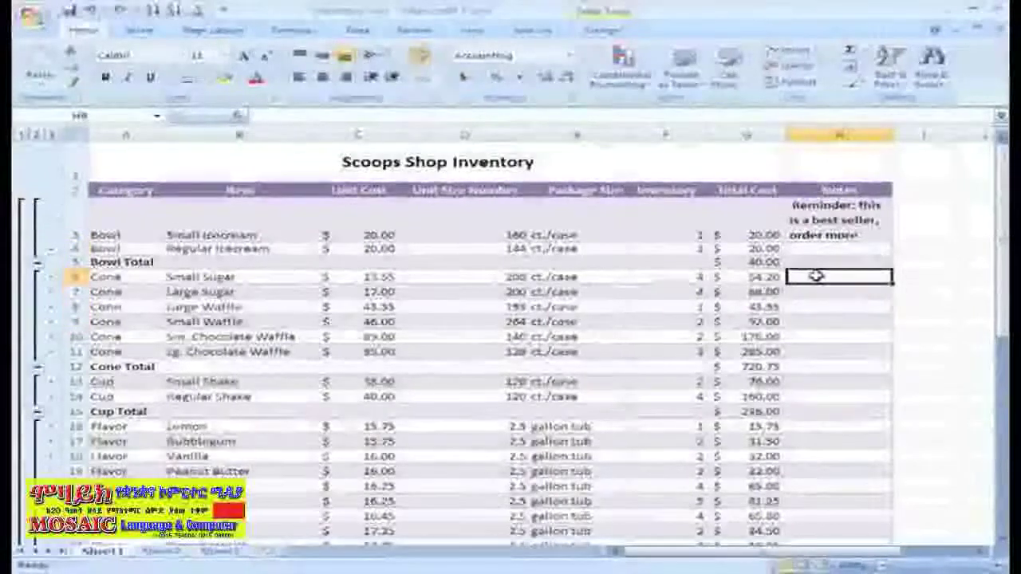
pyautogui.write('Do not o')
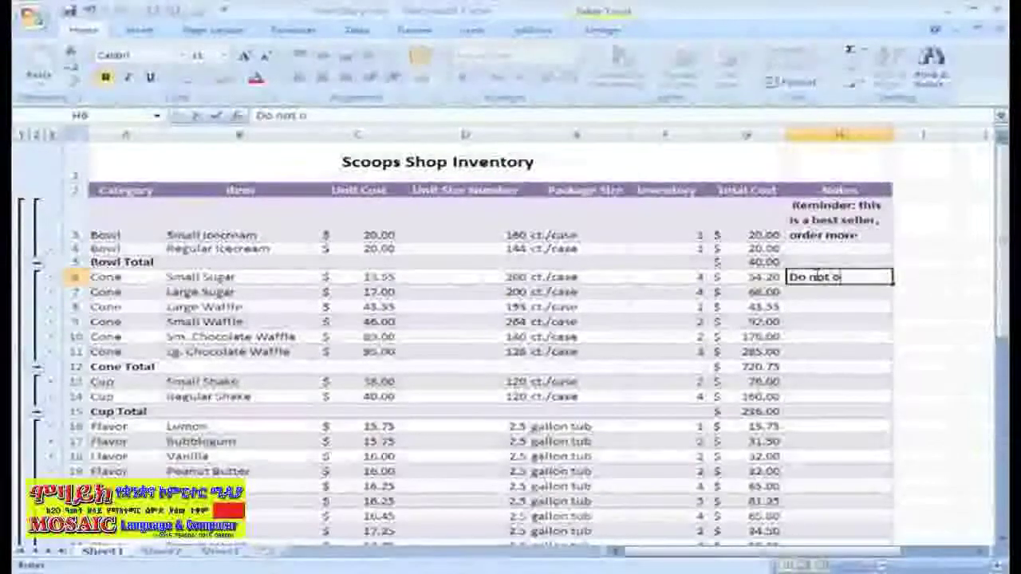
pyautogui.write('rder until')
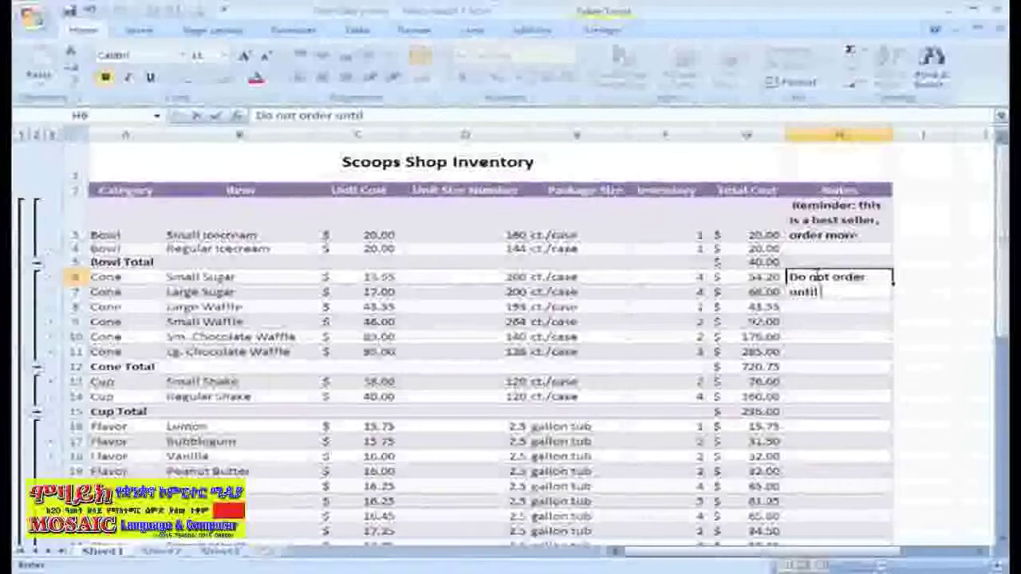
pyautogui.write(' further notice')
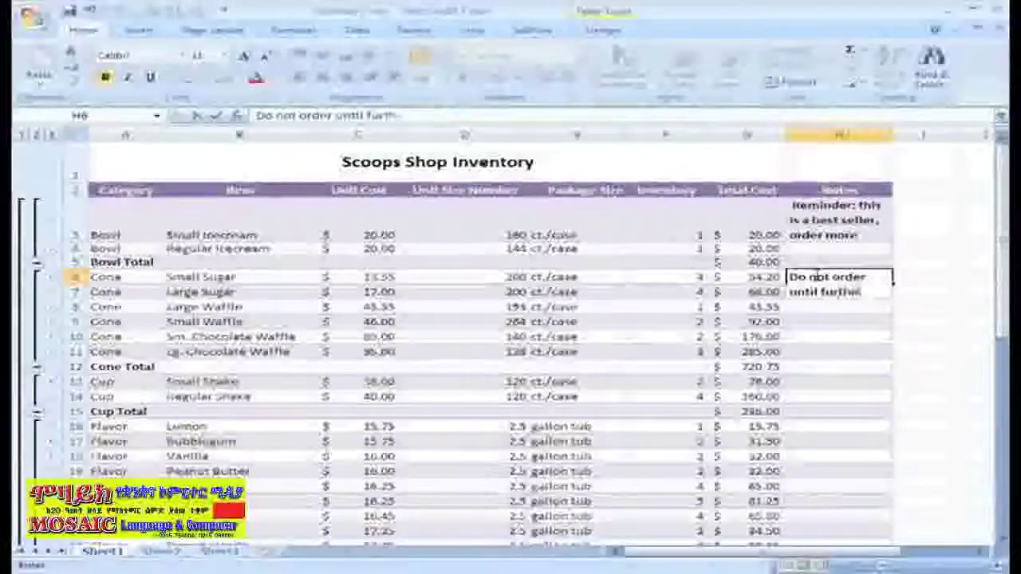
pyautogui.click(941, 329)
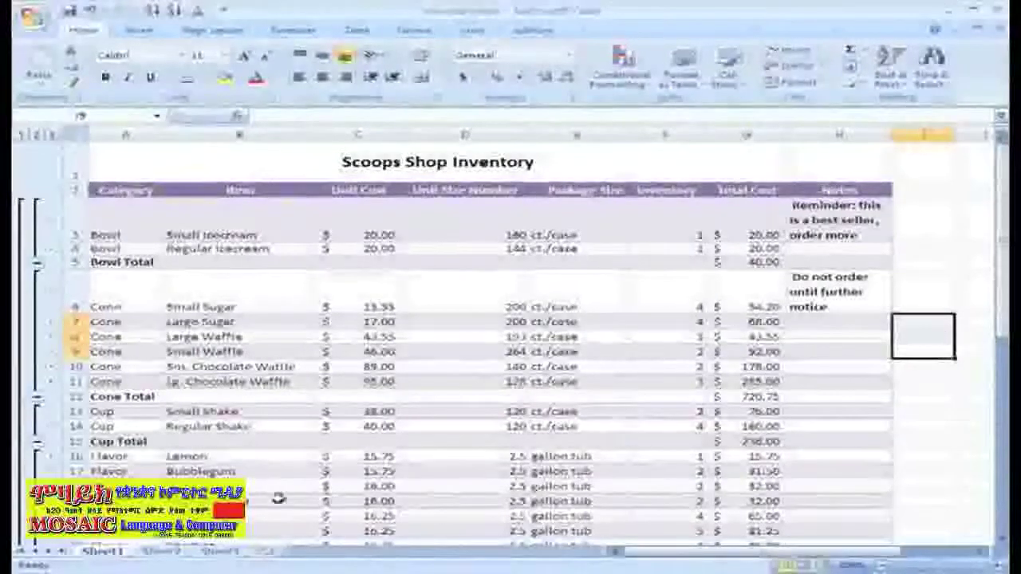
# Insert a new column before Category and enter "January 2008" in cell A2.
pyautogui.click(93, 136)
pyautogui.rightClick(93, 137)
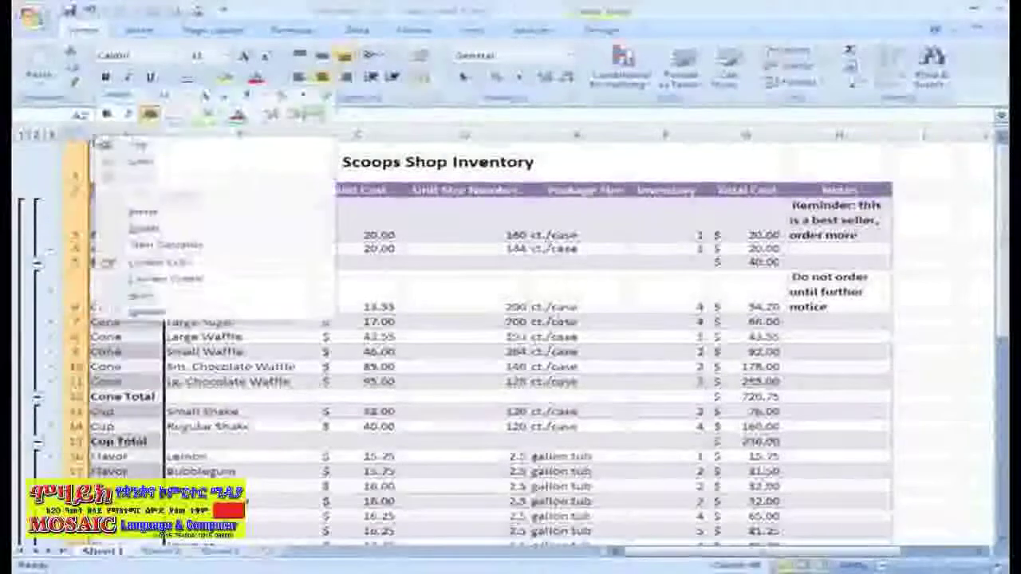
pyautogui.click(142, 212)
pyautogui.click(126, 189)
pyautogui.write('Id')
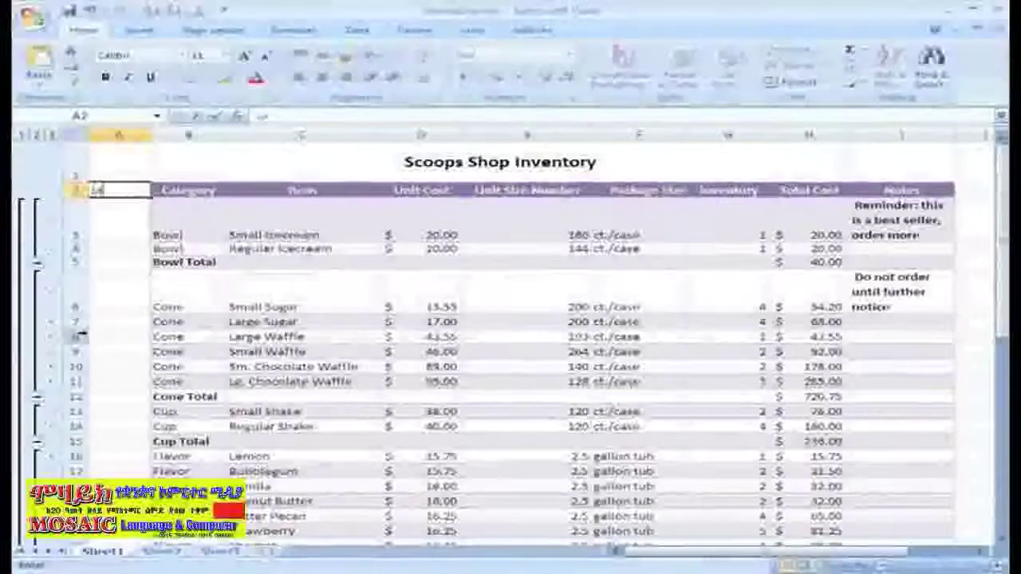
pyautogui.write('nuary')
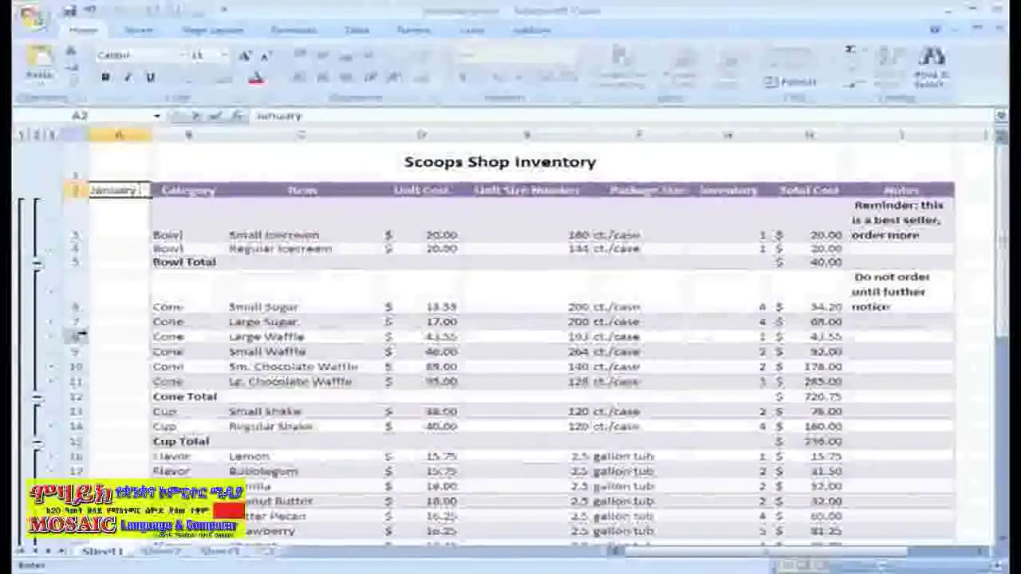
pyautogui.write(' 2008')
# Merge and center cells A2:A16 into a single cell holding the January 2008 label.
pyautogui.moveTo(119, 189); pyautogui.dragTo(117, 456)
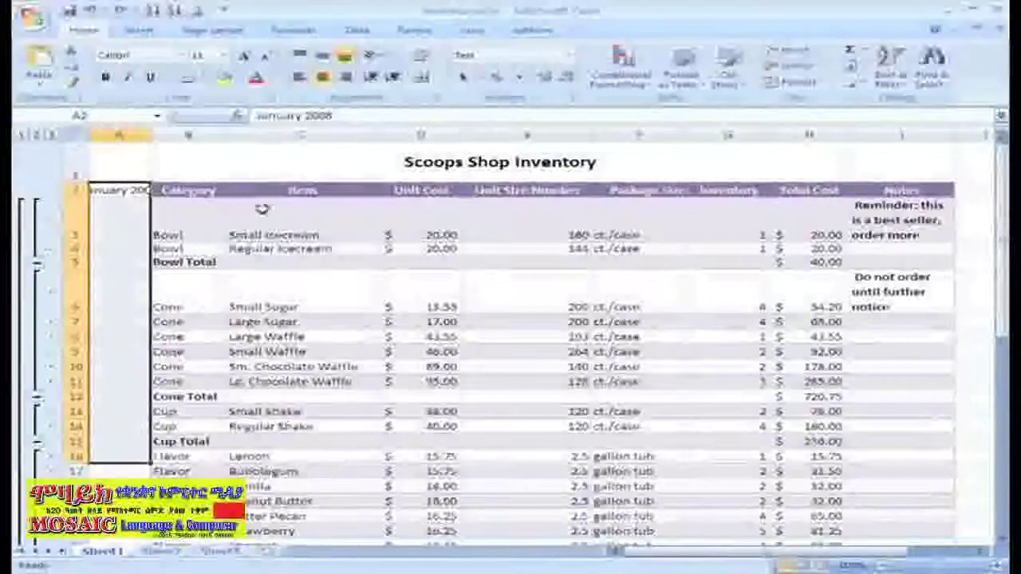
pyautogui.click(435, 79)
pyautogui.click(458, 95)
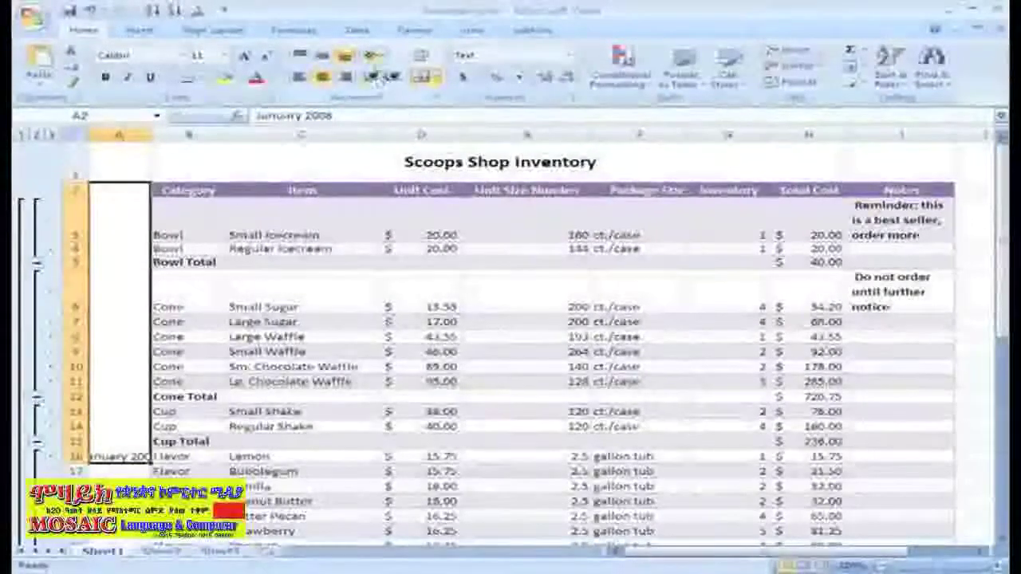
# Rotate the January 2008 label's text up and set its font size to 48.
pyautogui.click(378, 57)
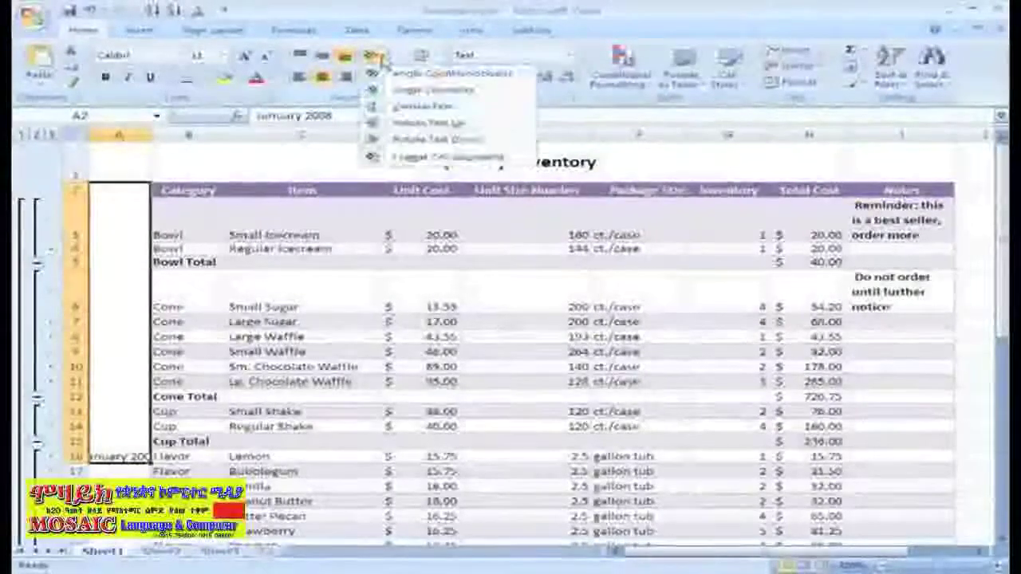
pyautogui.click(431, 123)
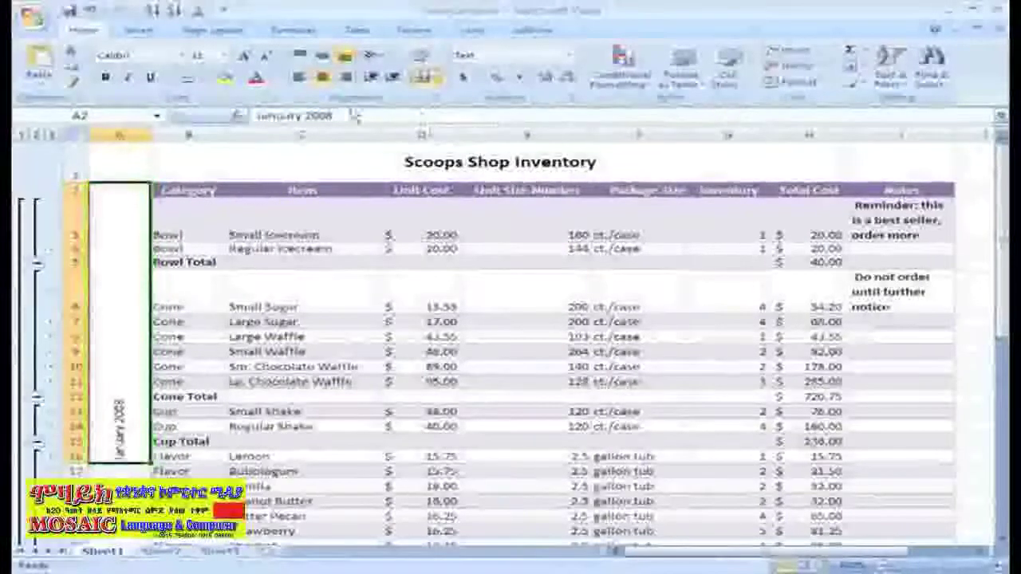
pyautogui.click(223, 55)
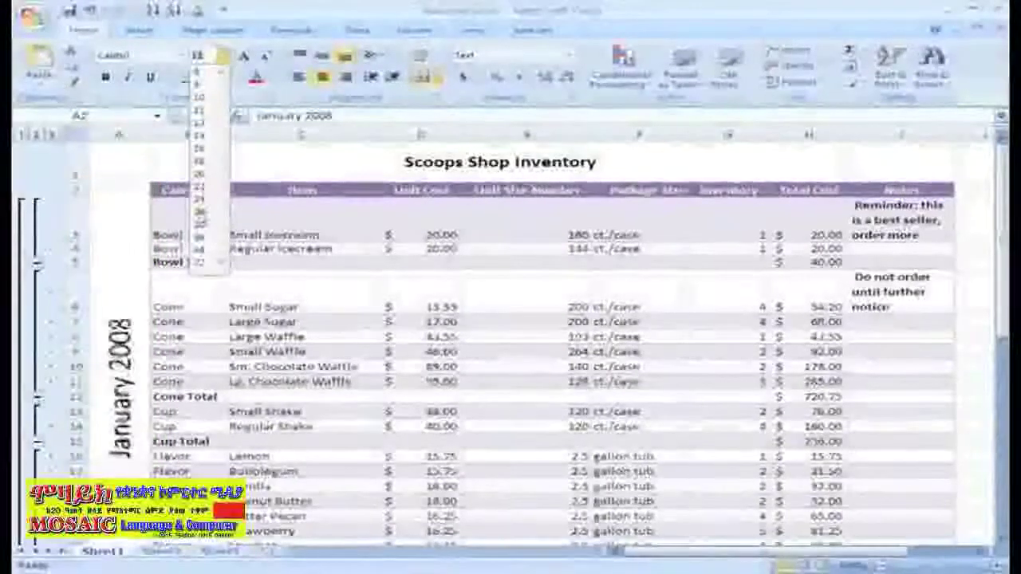
pyautogui.click(199, 249)
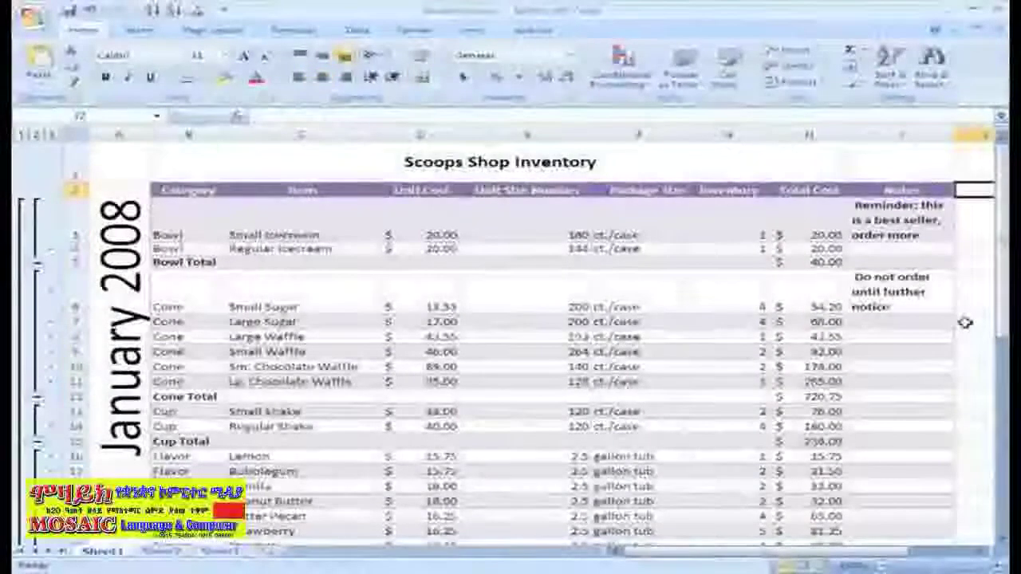